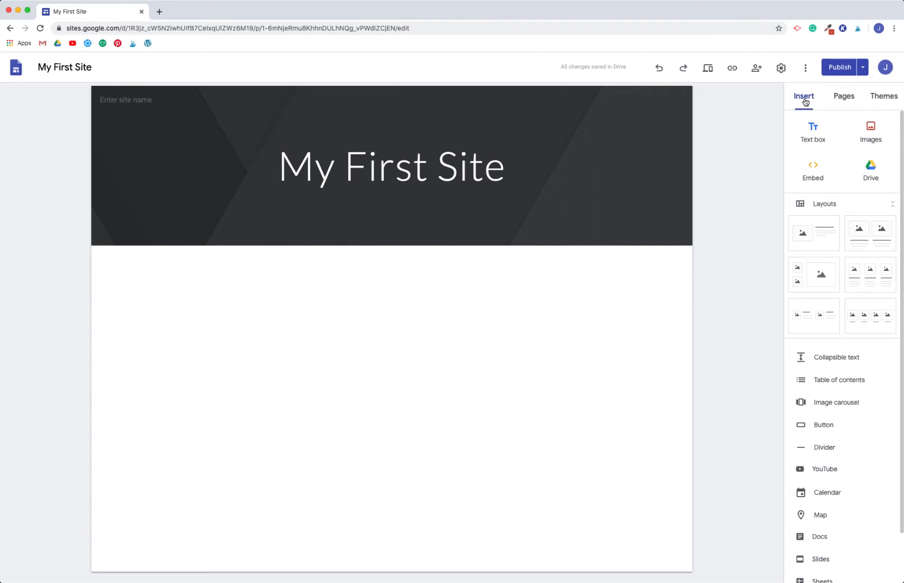
{"action": "left_click", "coordinate": [843, 101]}
{"action": "left_click", "coordinate": [878, 101]}
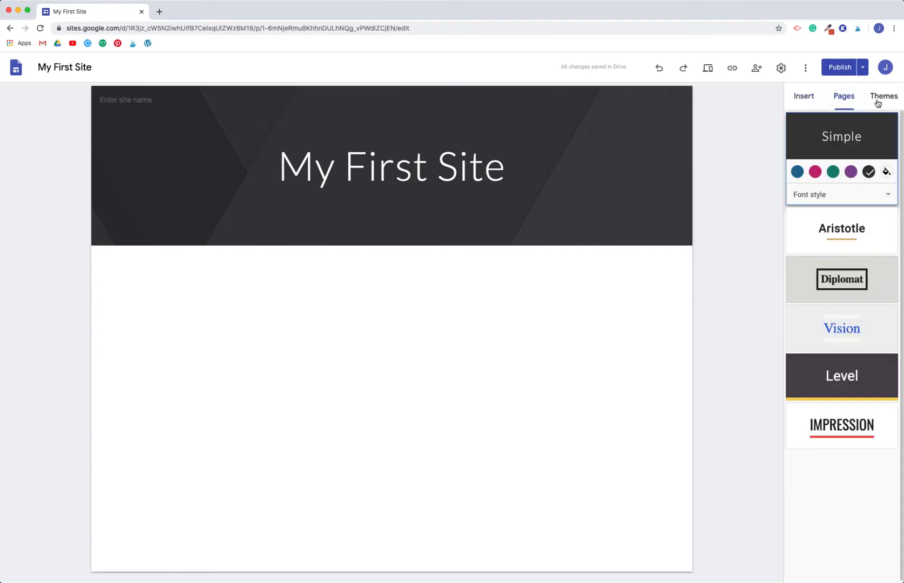
{"action": "left_click", "coordinate": [804, 98]}
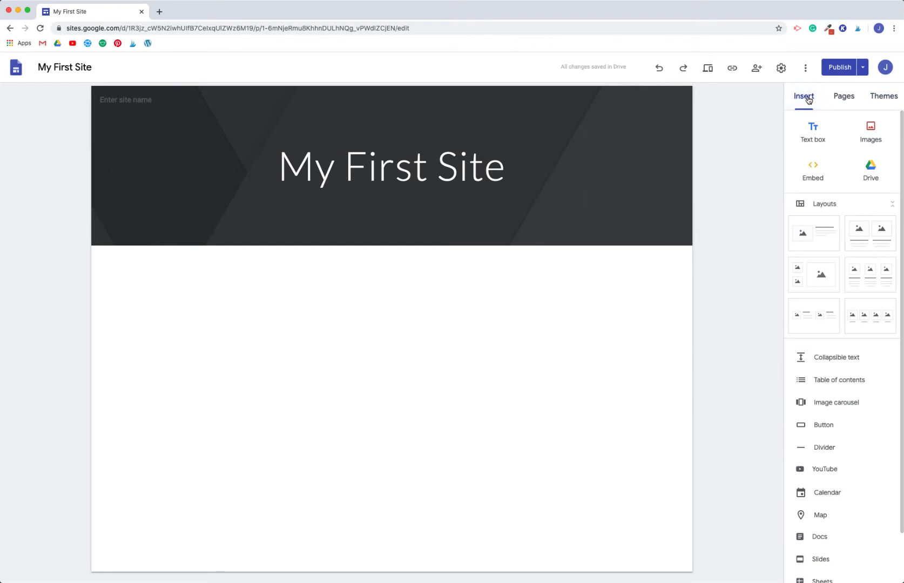
Insert a text box below the header reading "Week of Aug 10 - 14" and narrow it to roughly a quarter of its width
{"action": "left_click", "coordinate": [814, 137]}
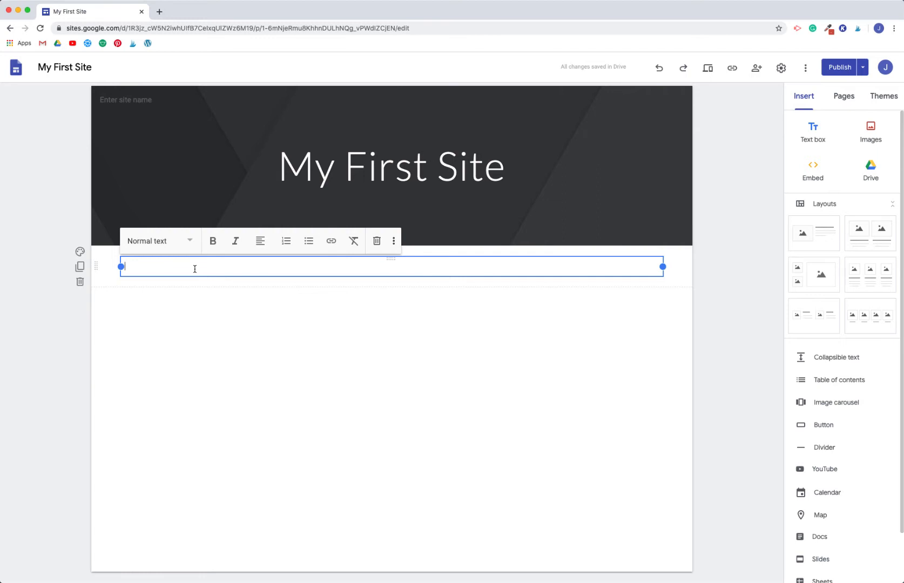
{"action": "type", "text": "Week of Aug 10 - 14"}
{"action": "left_click", "coordinate": [201, 320]}
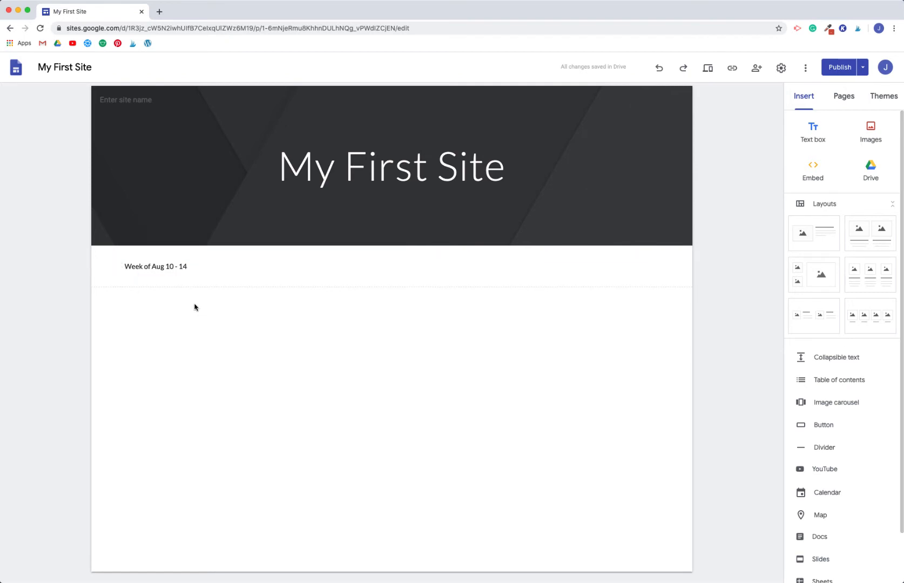
{"action": "left_click", "coordinate": [179, 268]}
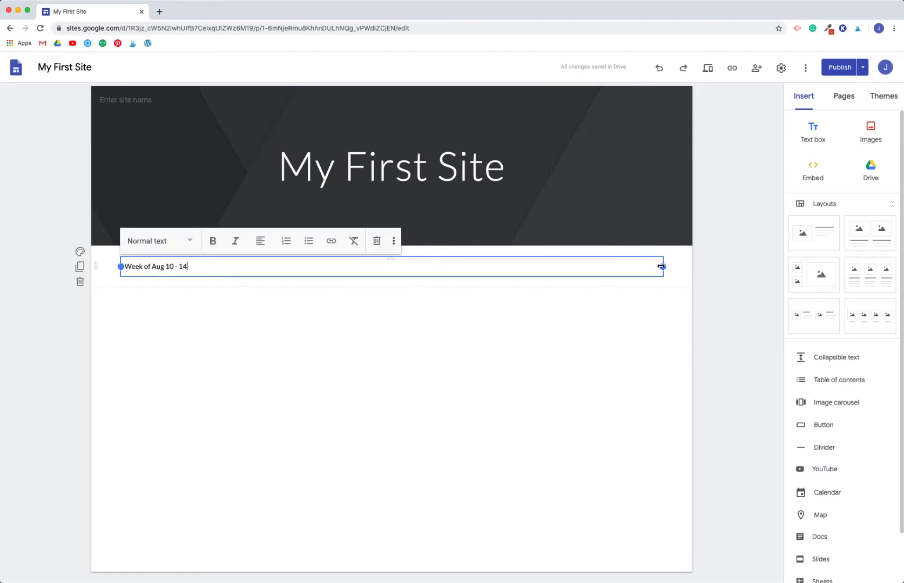
{"action": "left_click_drag", "start_coordinate": [662, 266], "coordinate": [241, 270]}
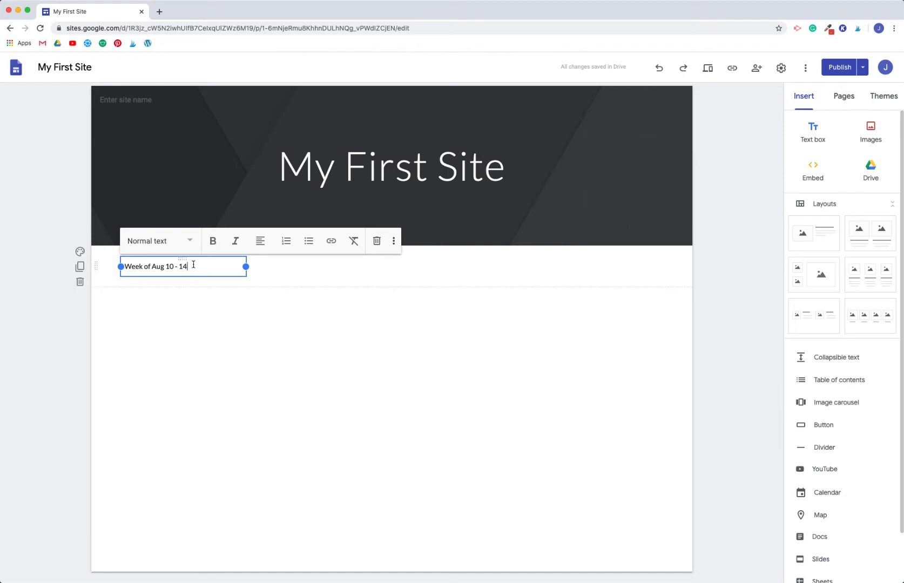
{"action": "left_click", "coordinate": [550, 283]}
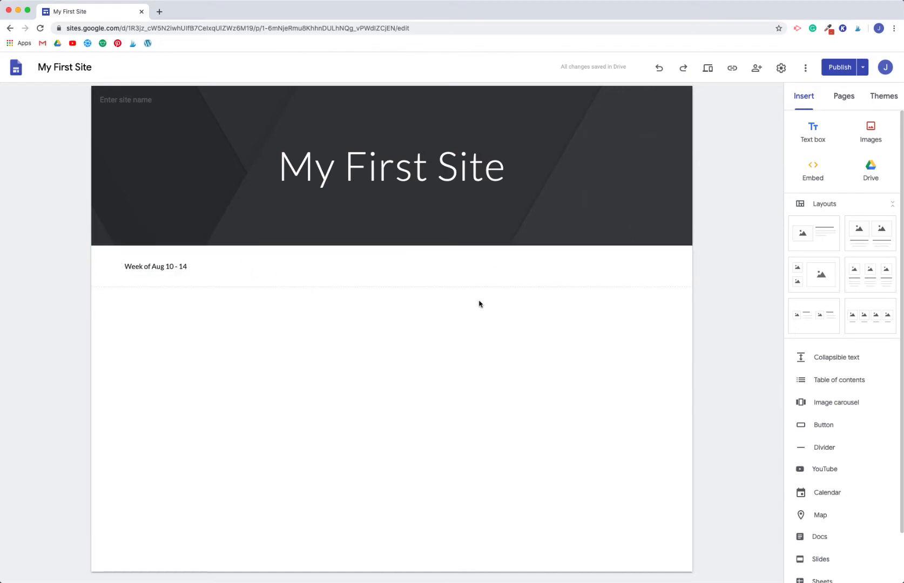
{"action": "left_click", "coordinate": [812, 133]}
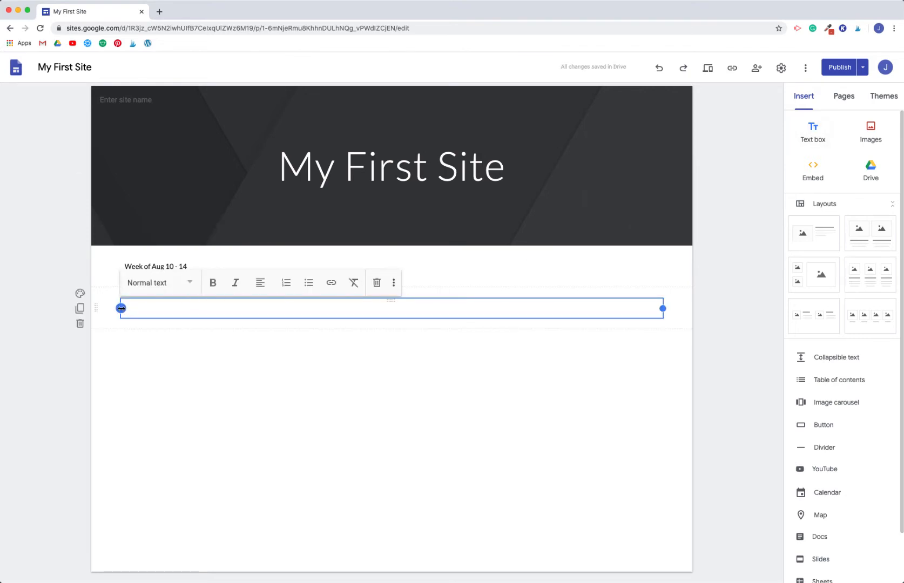
{"action": "left_click_drag", "start_coordinate": [121, 308], "coordinate": [419, 312]}
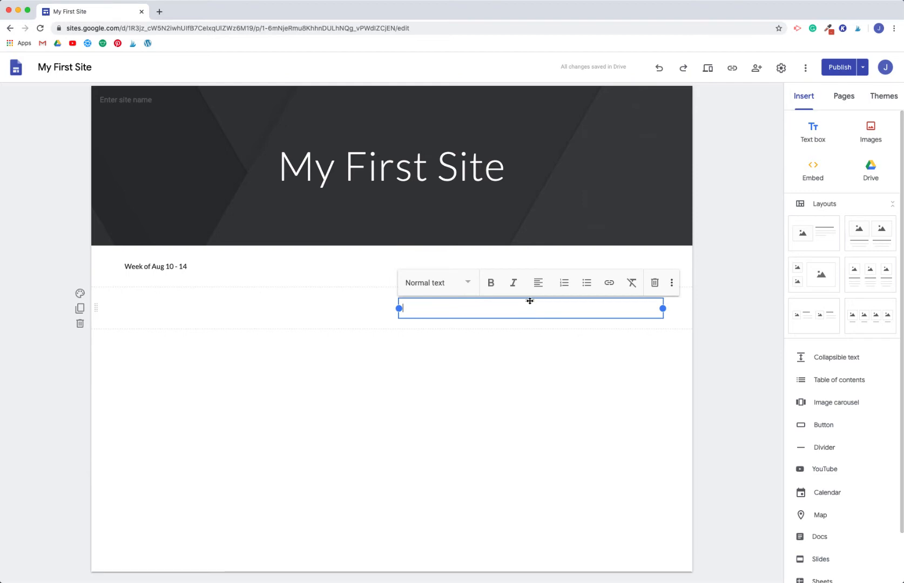
{"action": "left_click_drag", "start_coordinate": [529, 301], "coordinate": [530, 265]}
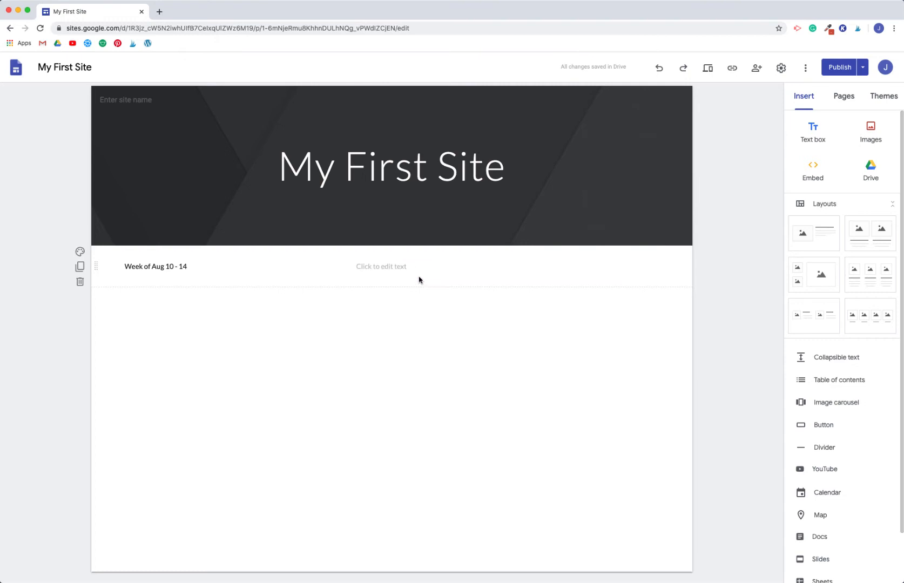
{"action": "left_click", "coordinate": [434, 263]}
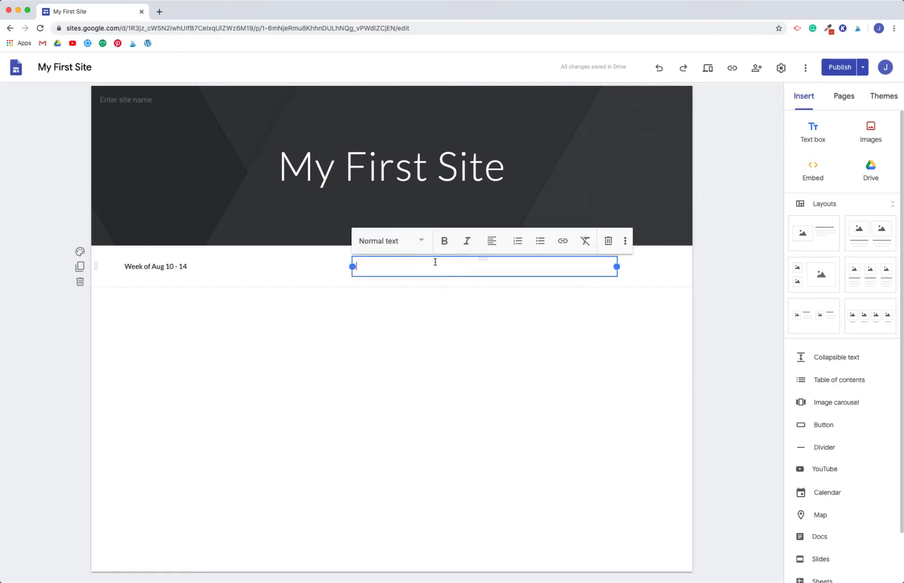
{"action": "left_click", "coordinate": [608, 241]}
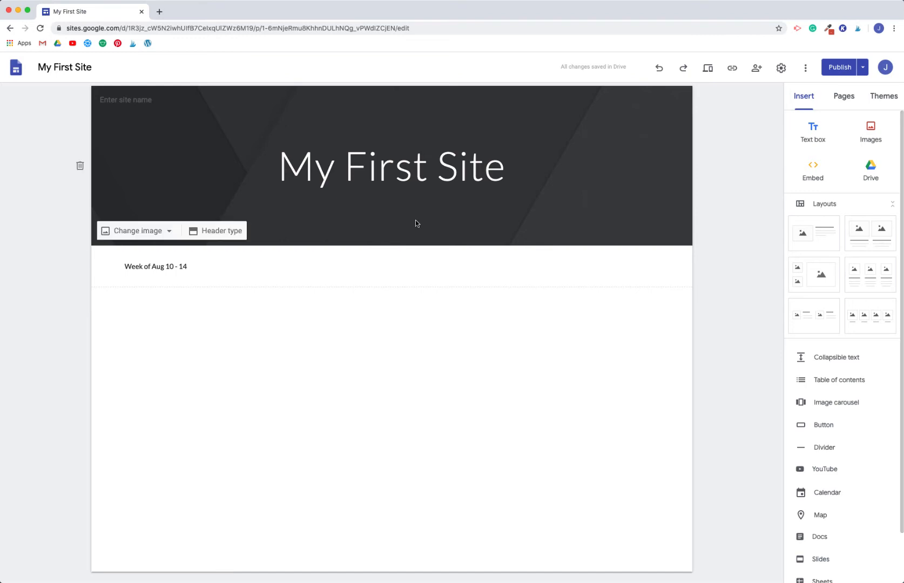
Insert the "ind and dep variables" Slides presentation from Drive's TpT > Presentations > Scientific Method folder below the week text
{"action": "left_click", "coordinate": [871, 170]}
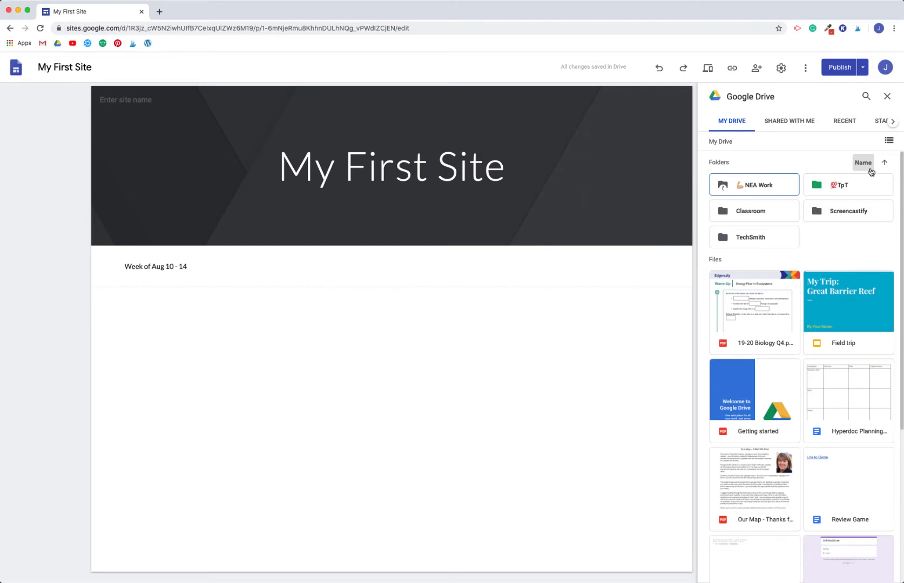
{"action": "double_click", "coordinate": [831, 187]}
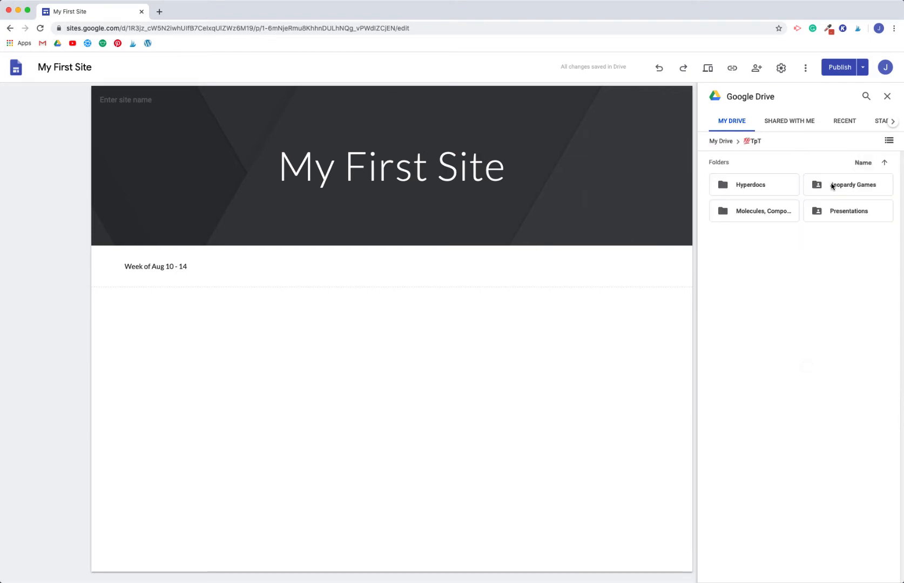
{"action": "double_click", "coordinate": [829, 215]}
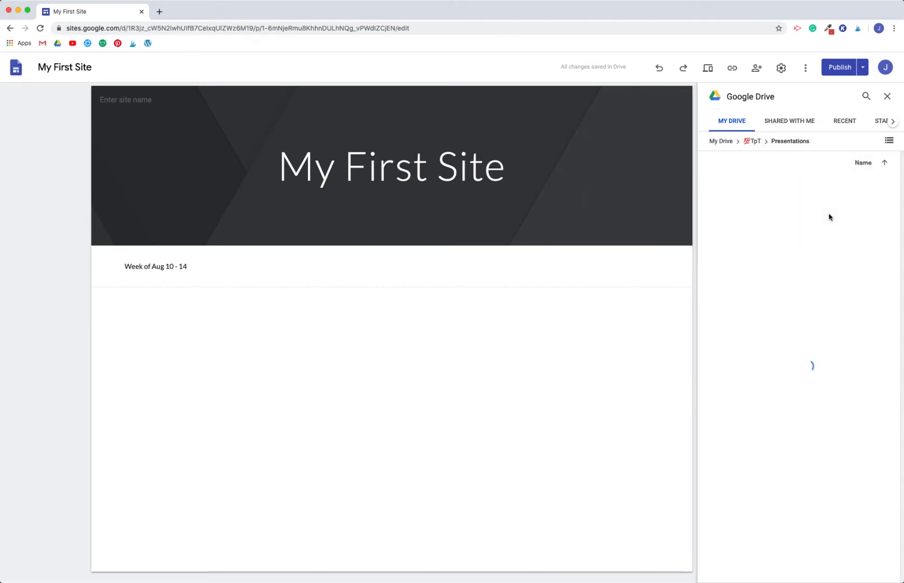
{"action": "double_click", "coordinate": [829, 215]}
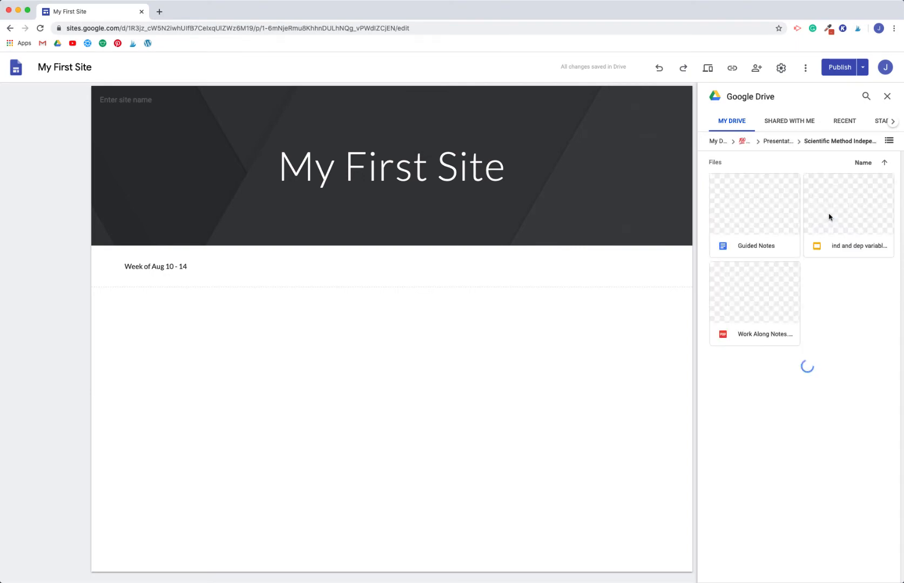
{"action": "left_click", "coordinate": [839, 215]}
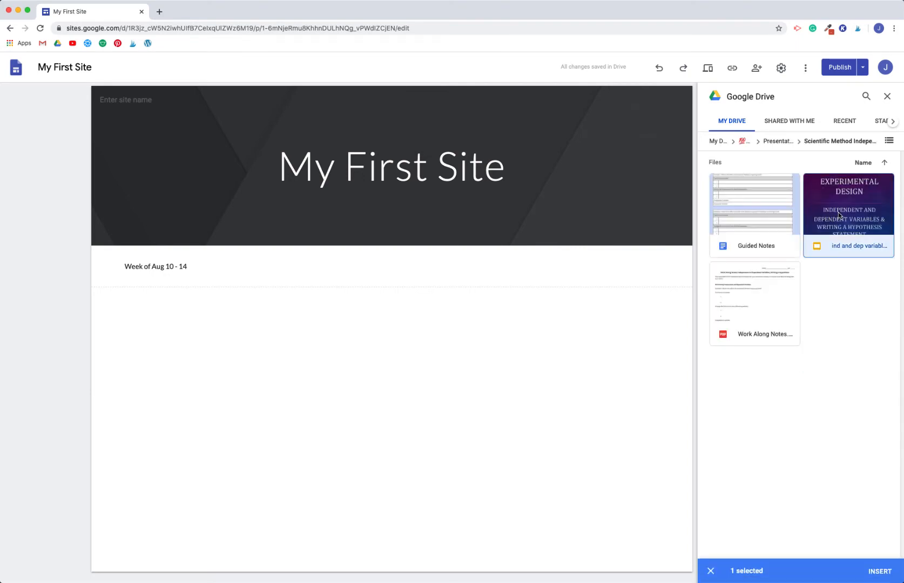
{"action": "left_click", "coordinate": [880, 571]}
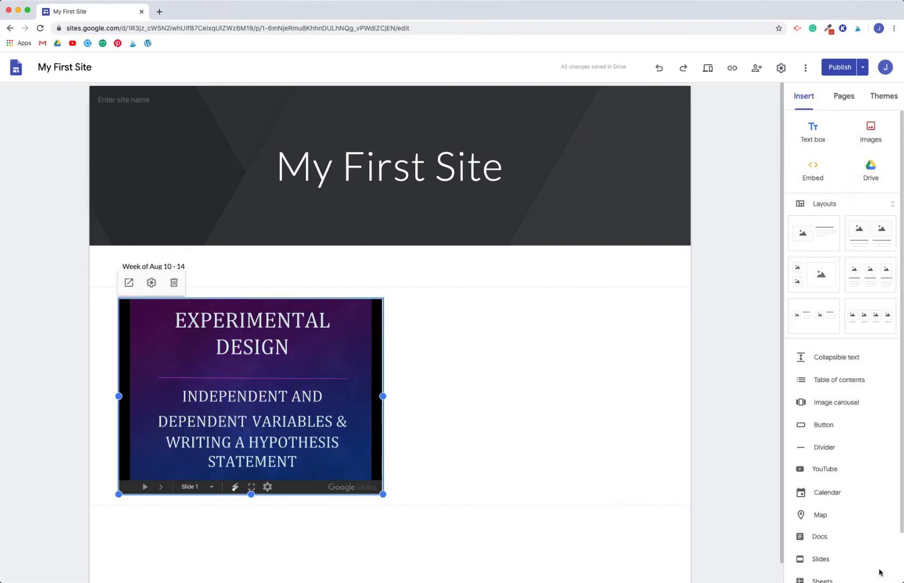
{"action": "left_click", "coordinate": [432, 467]}
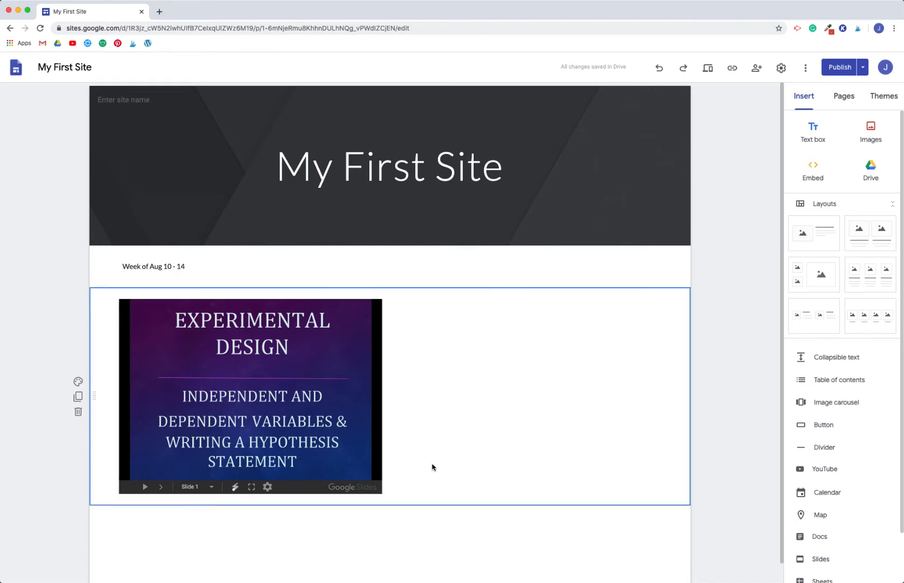
{"action": "left_click", "coordinate": [314, 431]}
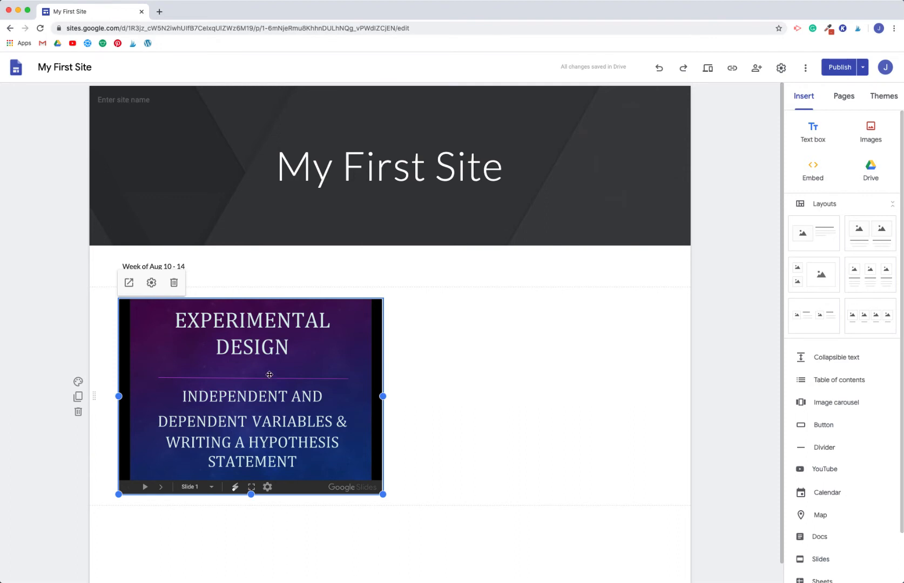
Apply the Subheading text style to the "Week of Aug 10 - 14" text box
{"action": "left_click", "coordinate": [202, 267]}
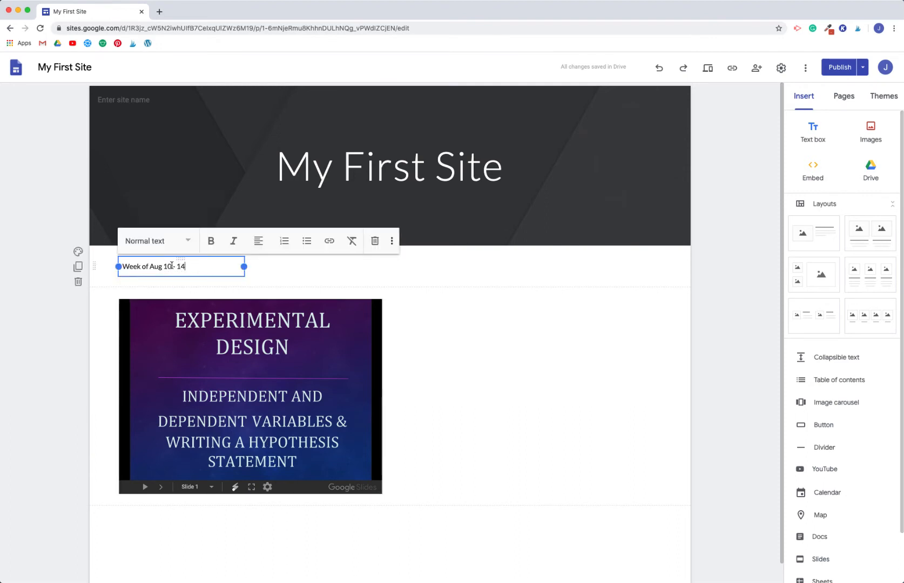
{"action": "left_click", "coordinate": [190, 242]}
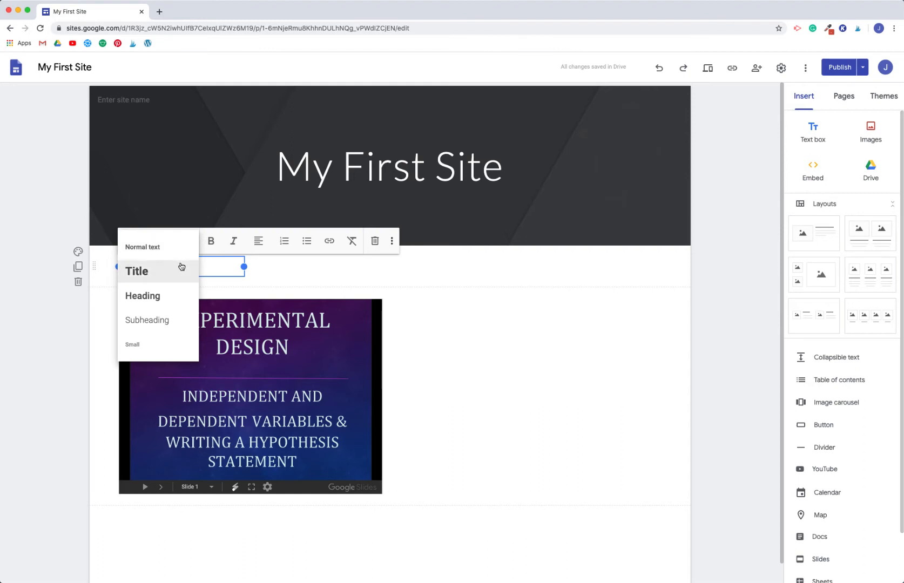
{"action": "left_click", "coordinate": [172, 320]}
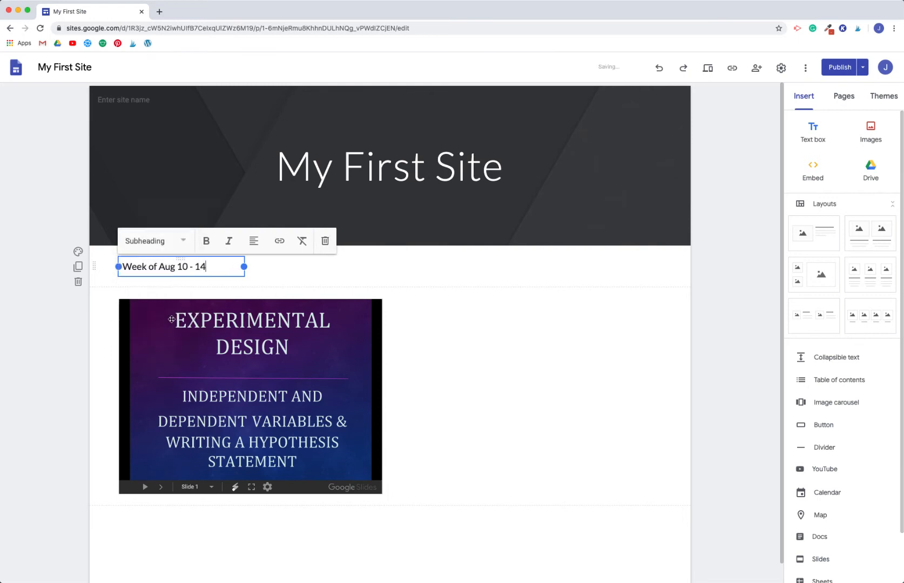
{"action": "left_click", "coordinate": [277, 280]}
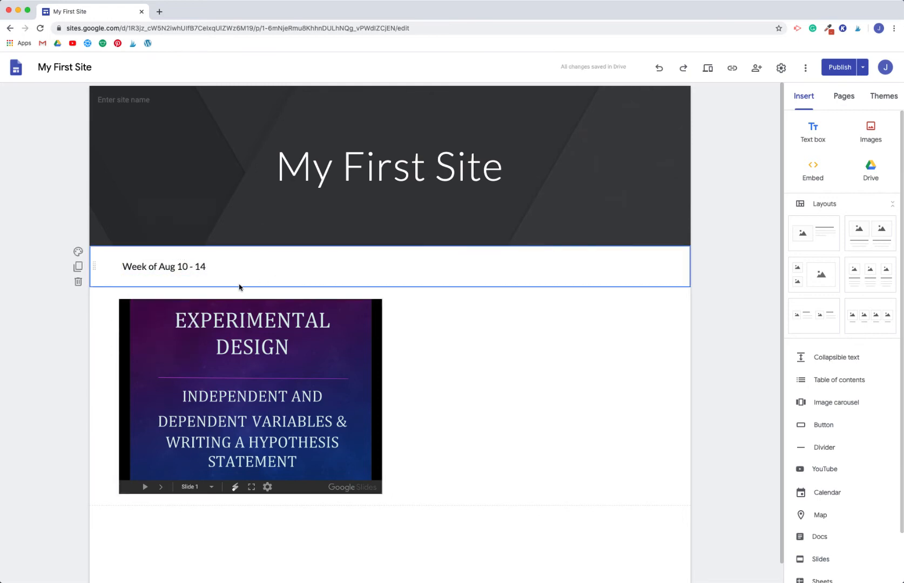
Publish the site with the updated home page and open the published version
{"action": "left_click", "coordinate": [840, 68]}
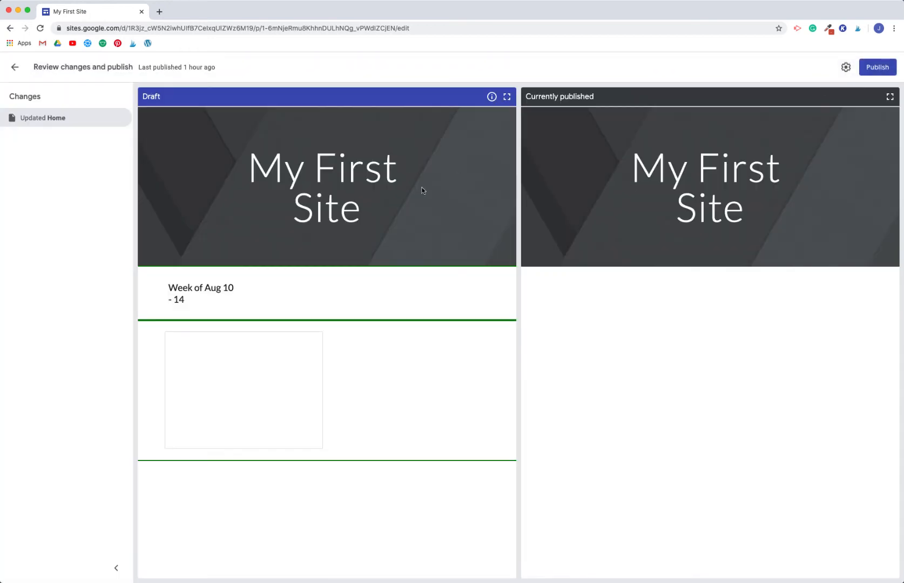
{"action": "left_click", "coordinate": [878, 68]}
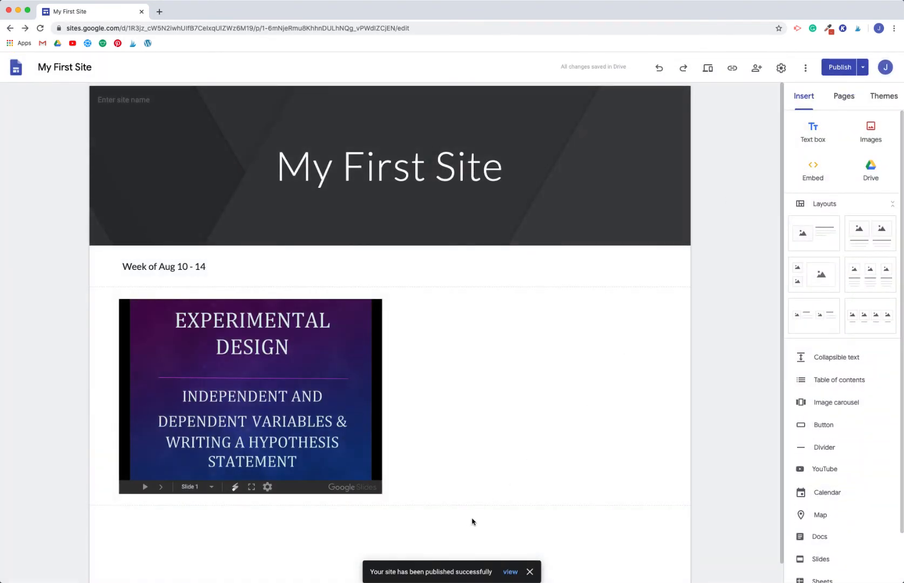
{"action": "left_click", "coordinate": [510, 572]}
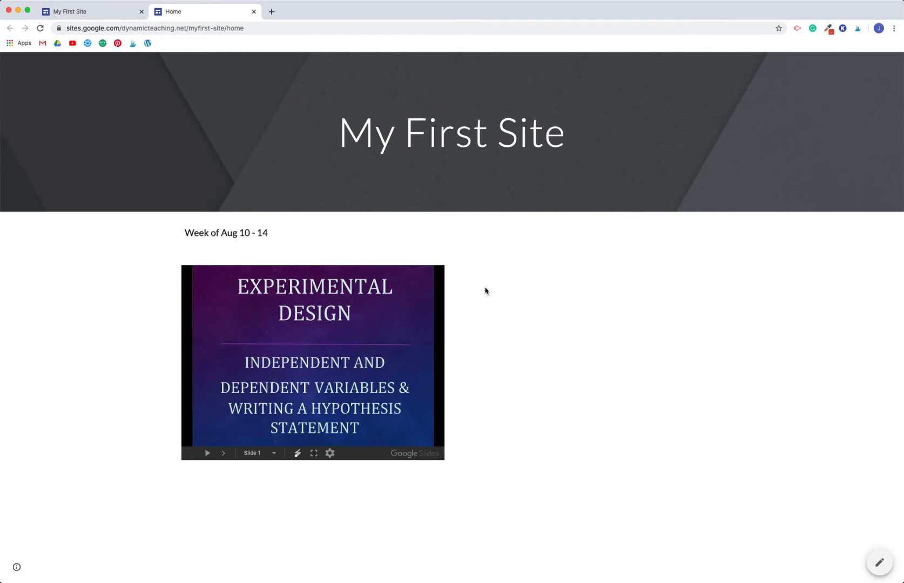
Open the embedded presentation in its own browser tab and step through it to the end of slide 3's text
{"action": "mouse_move", "coordinate": [355, 301]}
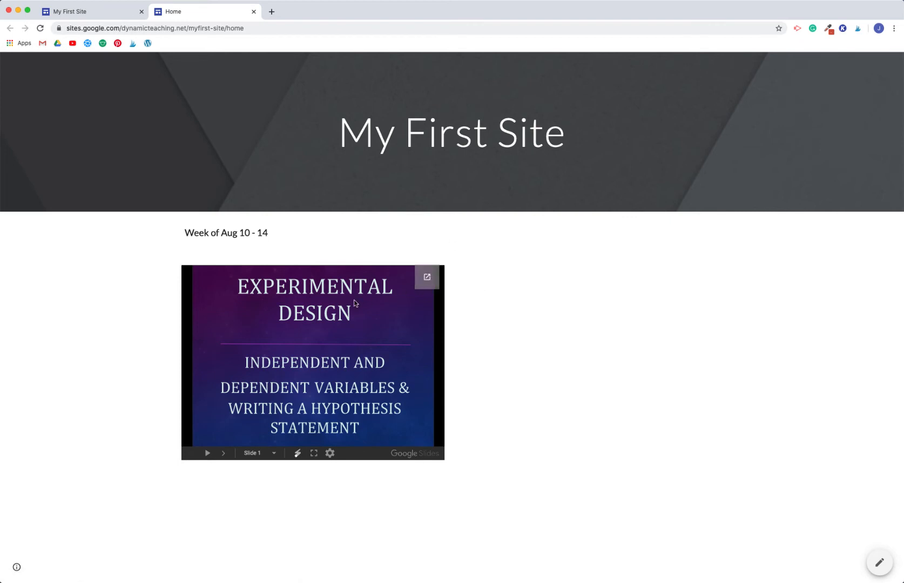
{"action": "left_click", "coordinate": [427, 279]}
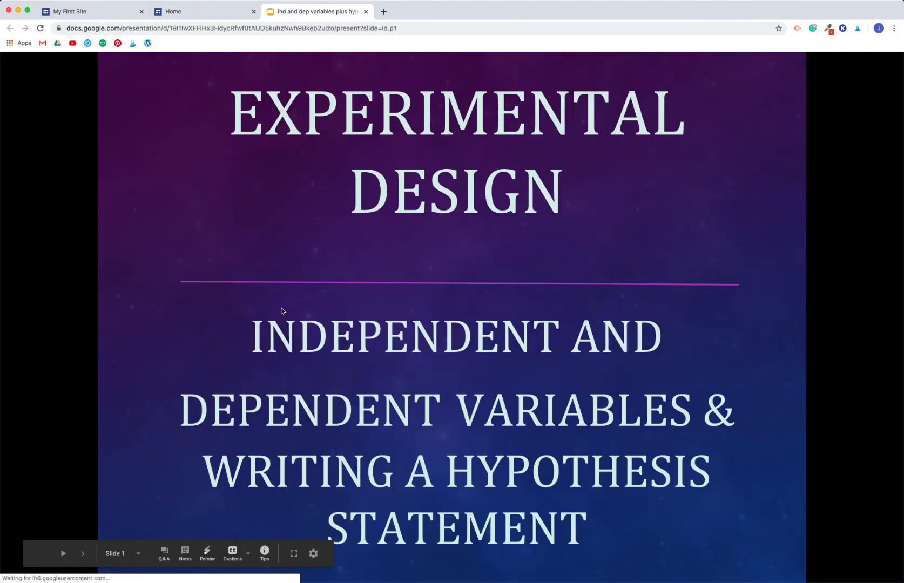
{"action": "left_click", "coordinate": [84, 558]}
{"action": "left_click", "coordinate": [84, 558]}
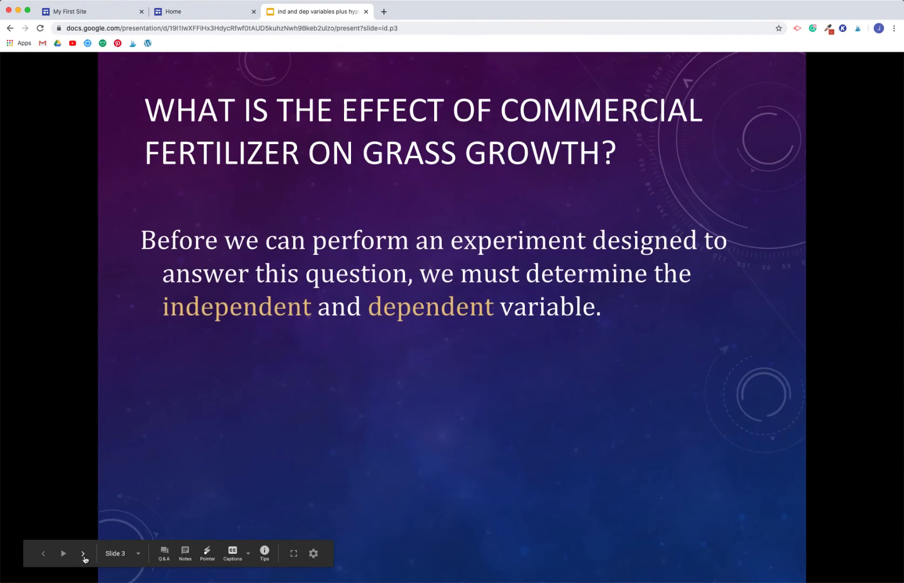
{"action": "left_click", "coordinate": [83, 558]}
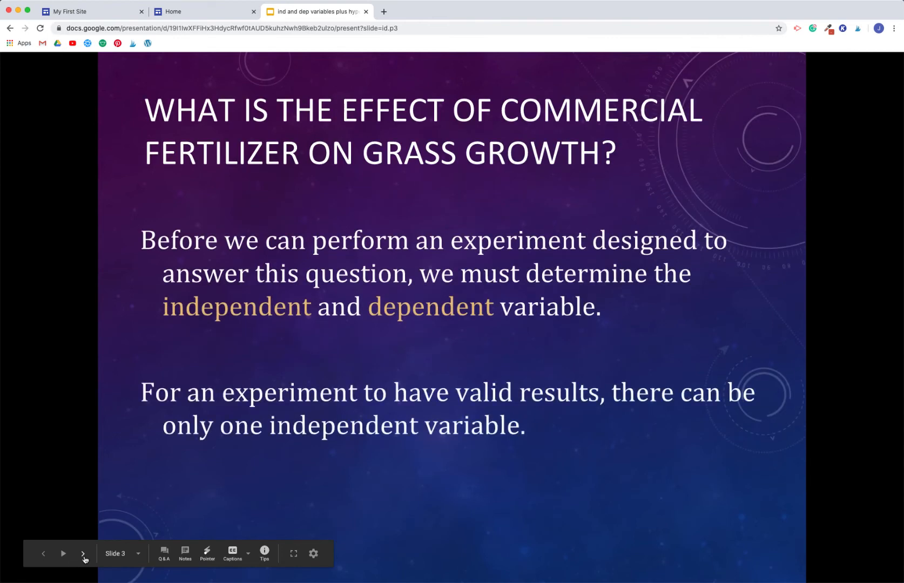
{"action": "left_click", "coordinate": [84, 558]}
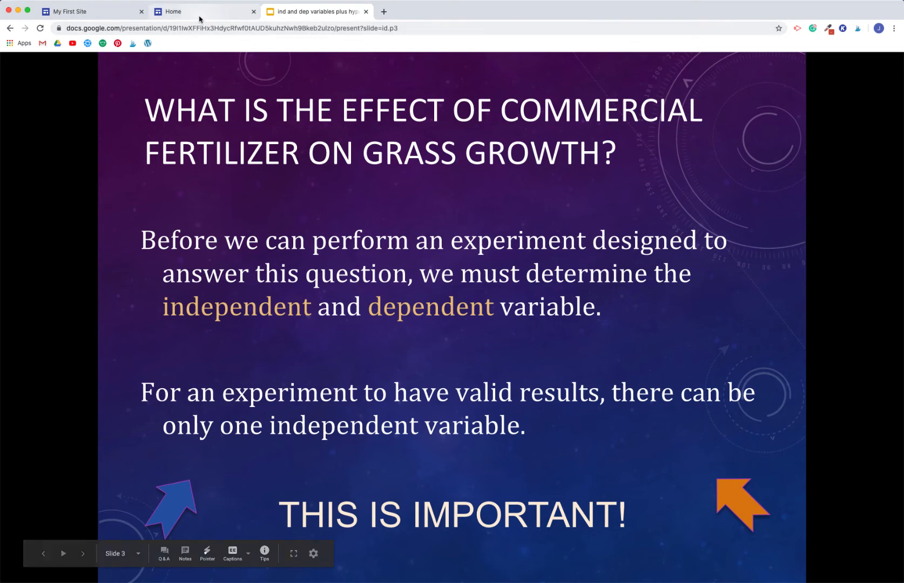
Return to the published home page and step through the embedded presentation in place to slide 3
{"action": "left_click", "coordinate": [179, 12]}
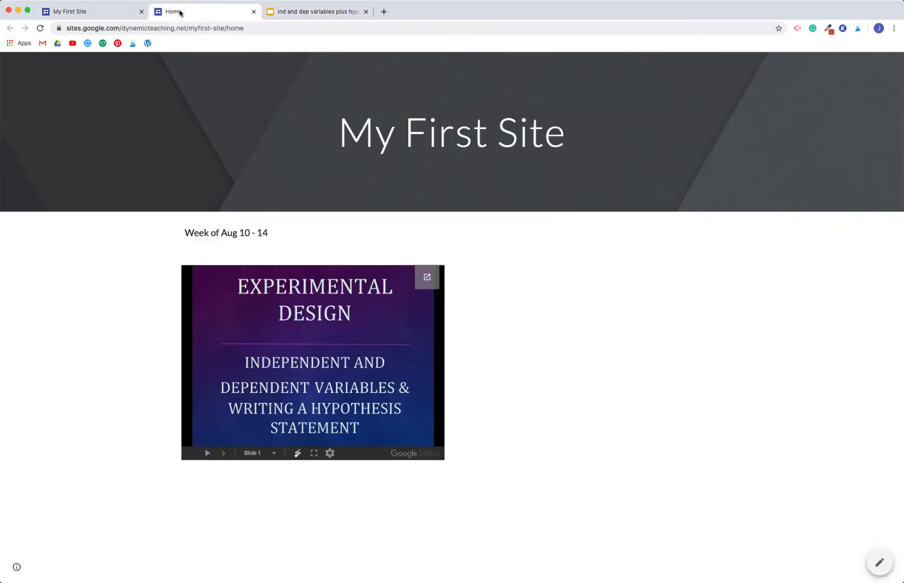
{"action": "left_click", "coordinate": [224, 455]}
{"action": "left_click", "coordinate": [224, 455]}
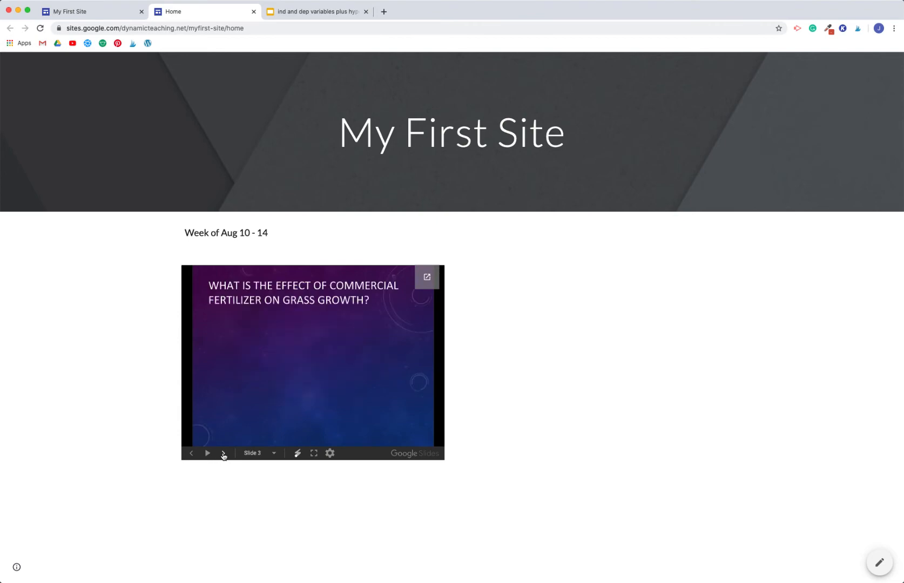
{"action": "left_click", "coordinate": [224, 455]}
{"action": "left_click", "coordinate": [224, 454]}
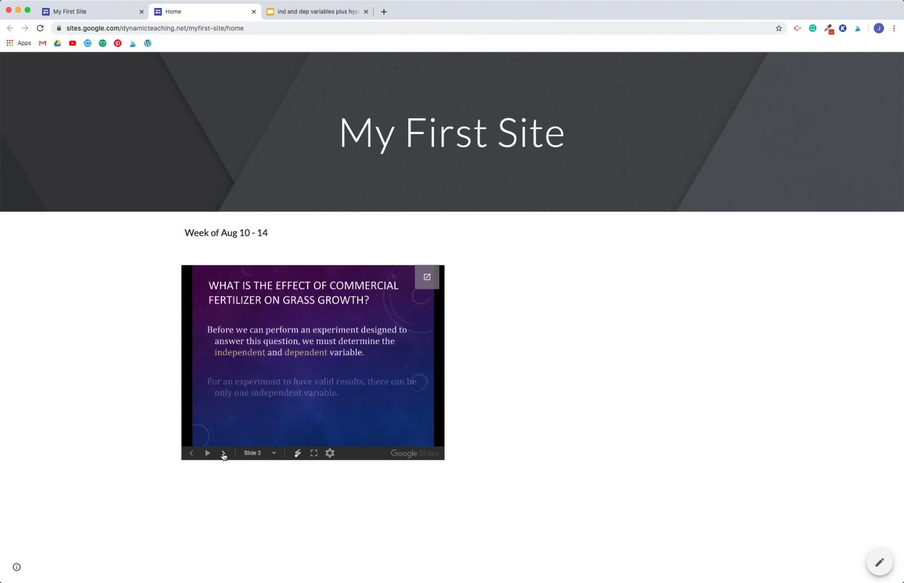
Reveal the rest of slide 3 in the published page's embedded presentation, and return to the site editor
{"action": "left_click", "coordinate": [223, 455]}
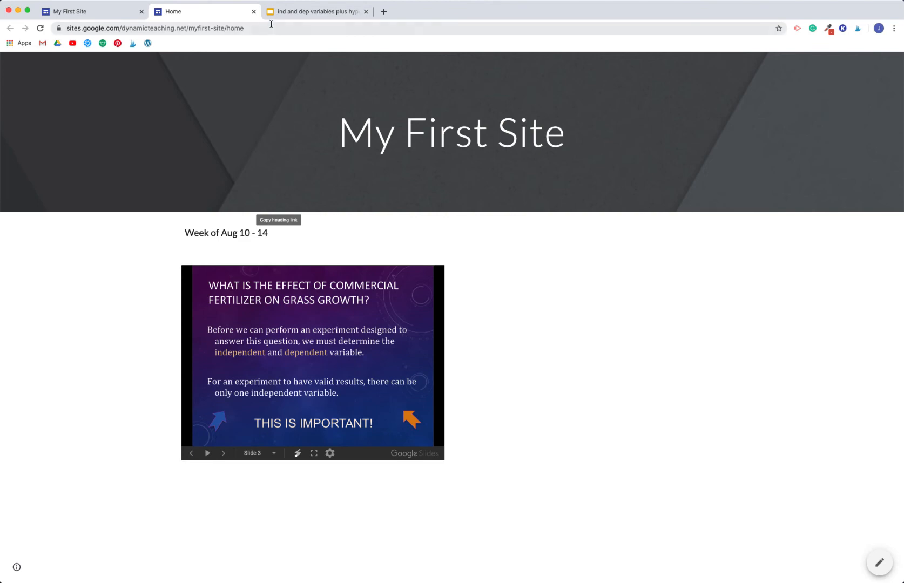
{"action": "left_click", "coordinate": [124, 11]}
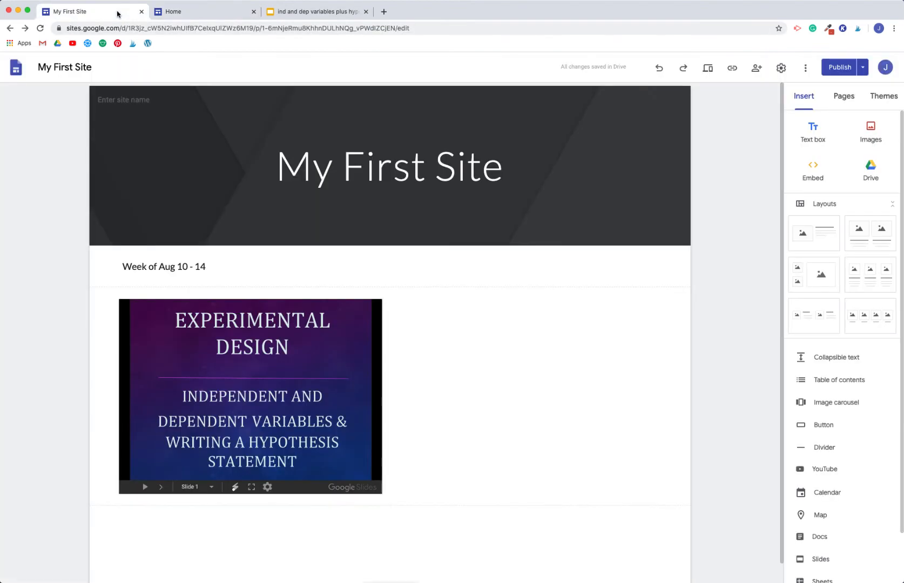
Check the text styles for the "Week of Aug 10 - 14" text box, keeping Subheading, and look through the insertable elements
{"action": "left_click", "coordinate": [179, 261]}
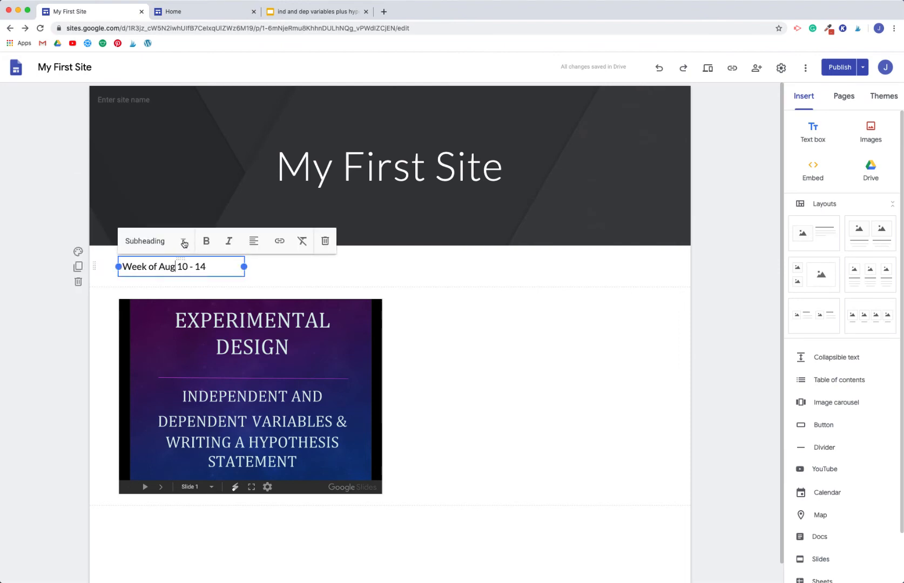
{"action": "left_click", "coordinate": [184, 243]}
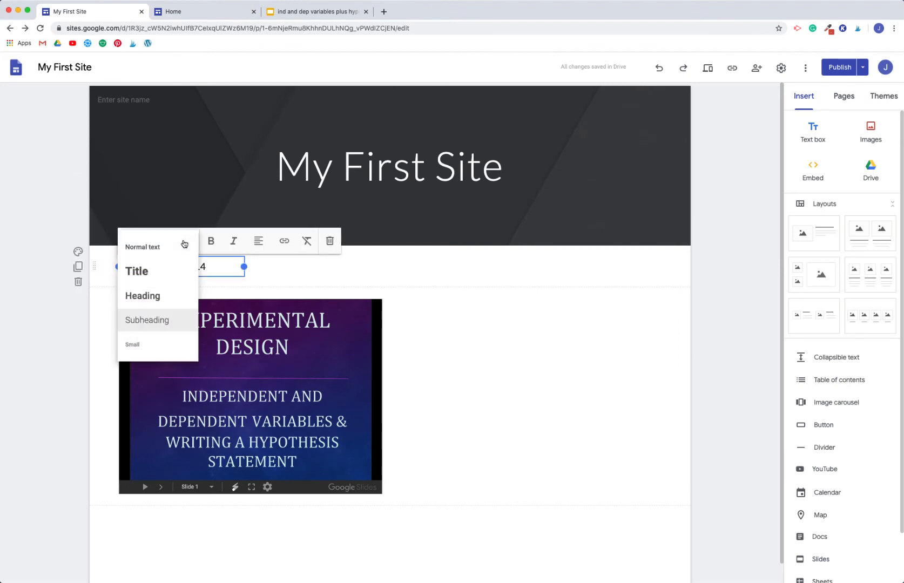
{"action": "left_click", "coordinate": [180, 321]}
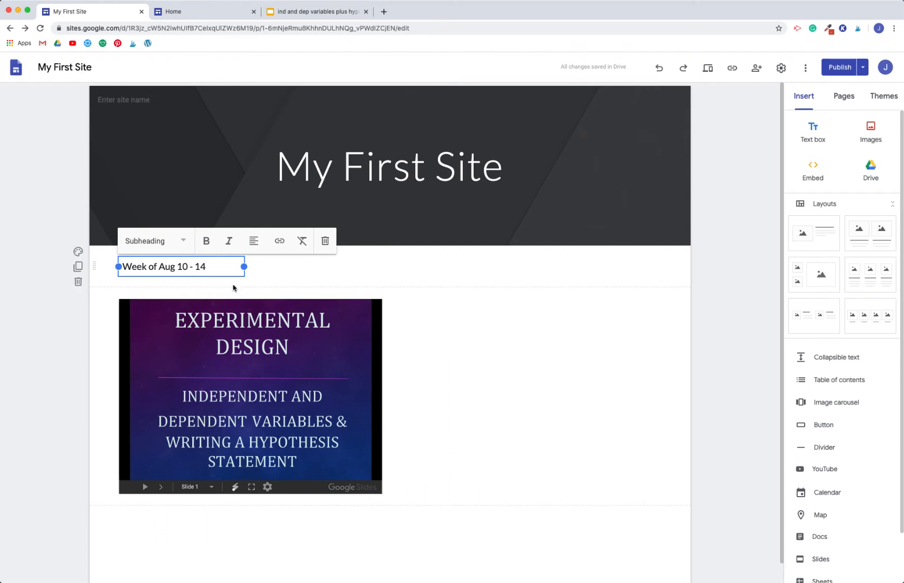
{"action": "left_click", "coordinate": [425, 324]}
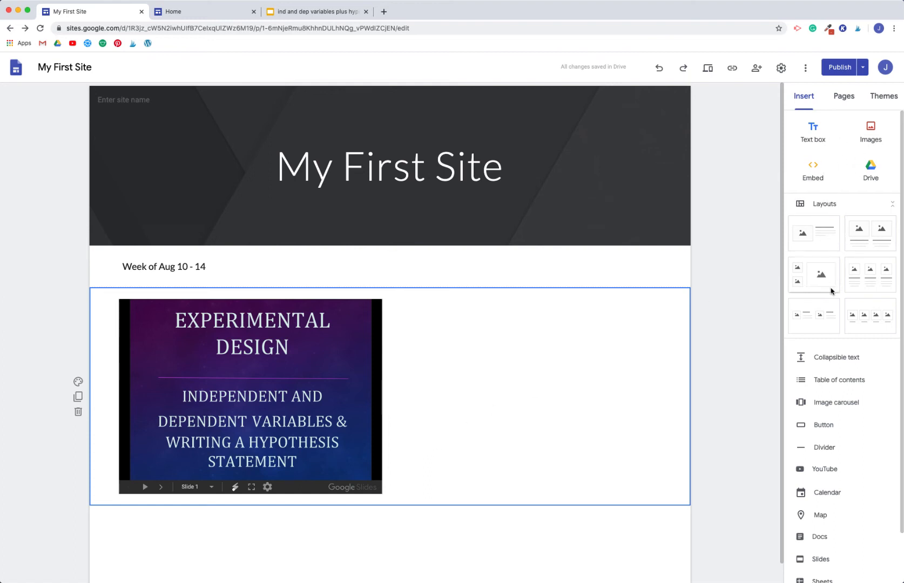
{"action": "scroll", "coordinate": [823, 414], "scroll_direction": "down", "scroll_amount": 2}
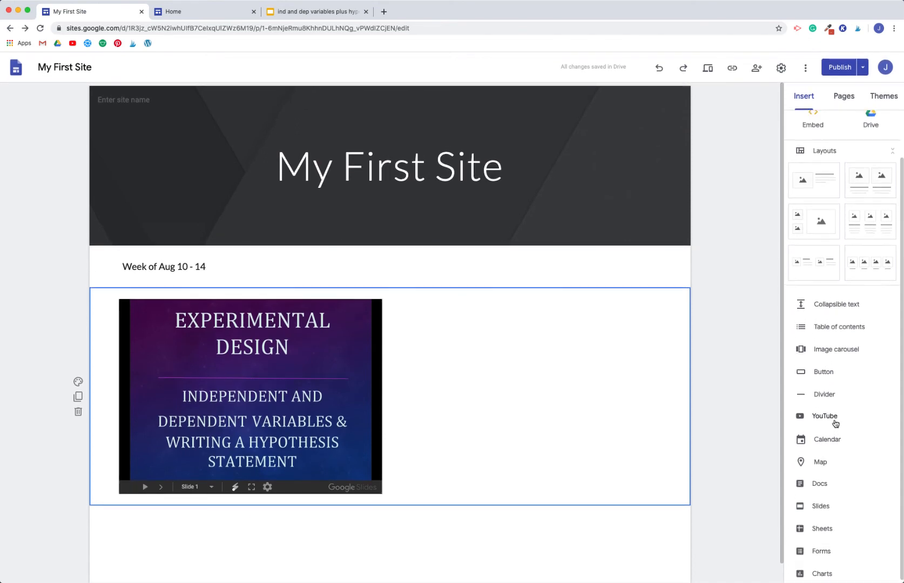
{"action": "scroll", "coordinate": [836, 424], "scroll_direction": "up", "scroll_amount": 2}
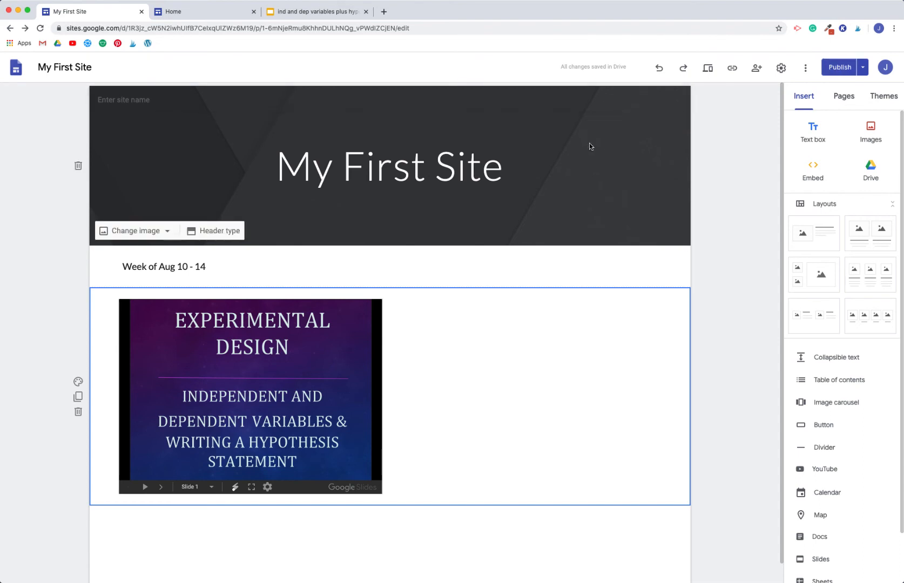
View the published site from the editor and select its full web address
{"action": "left_click", "coordinate": [863, 68]}
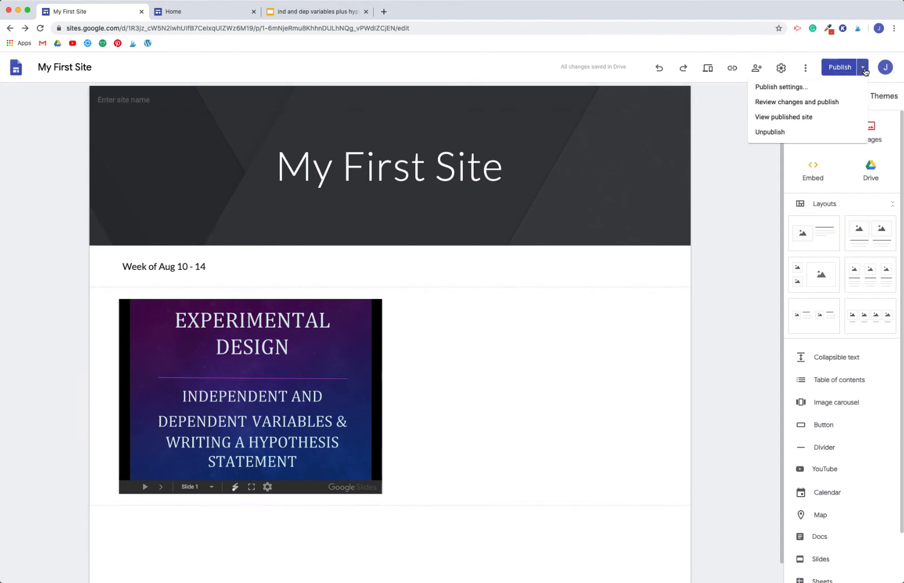
{"action": "left_click", "coordinate": [782, 118]}
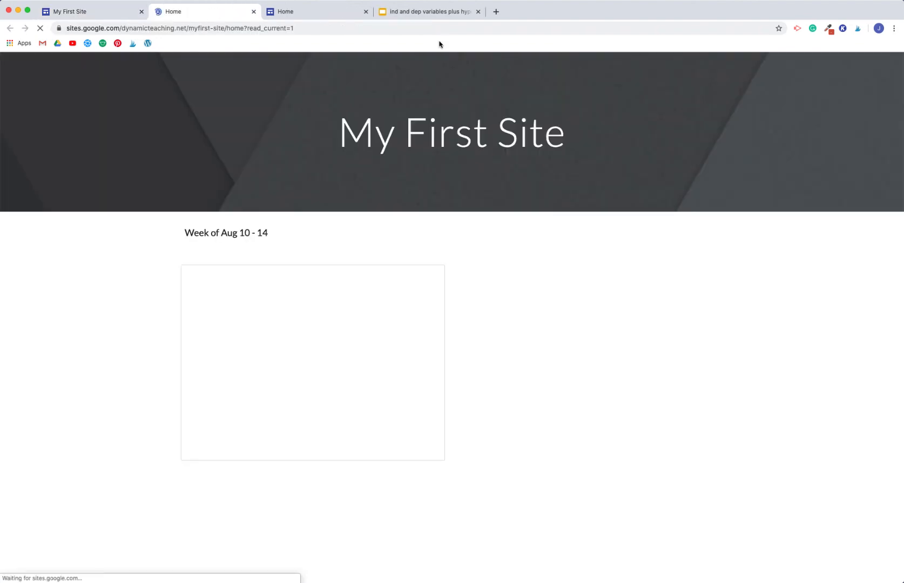
{"action": "left_click", "coordinate": [249, 28]}
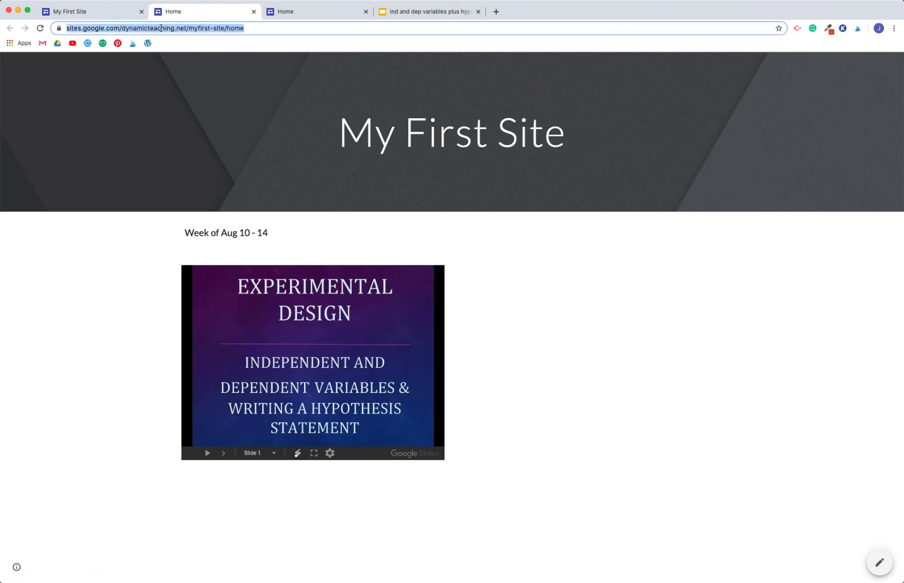
Return to the site editor, open the published site once more and select its web address again
{"action": "left_click", "coordinate": [113, 11]}
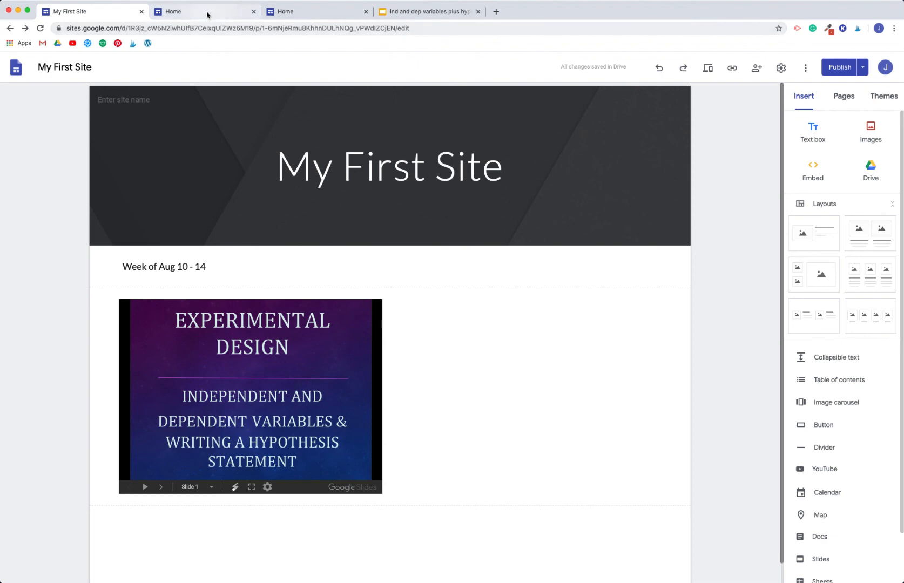
{"action": "left_click", "coordinate": [863, 68]}
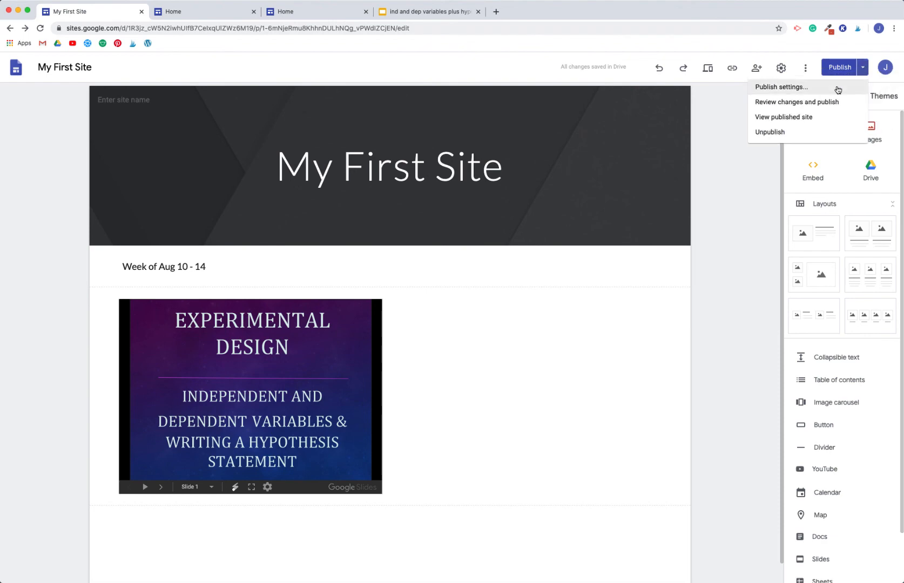
{"action": "left_click", "coordinate": [805, 116]}
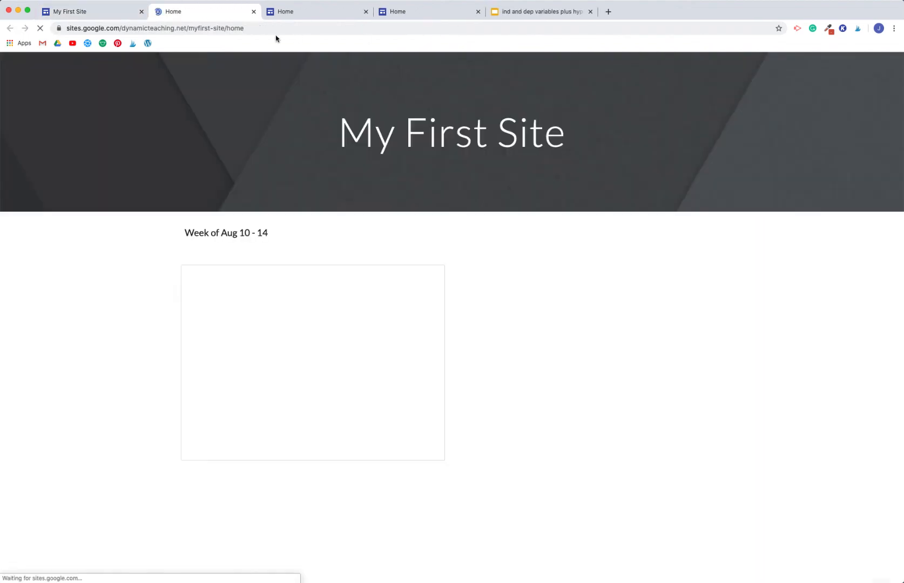
{"action": "left_click", "coordinate": [247, 28]}
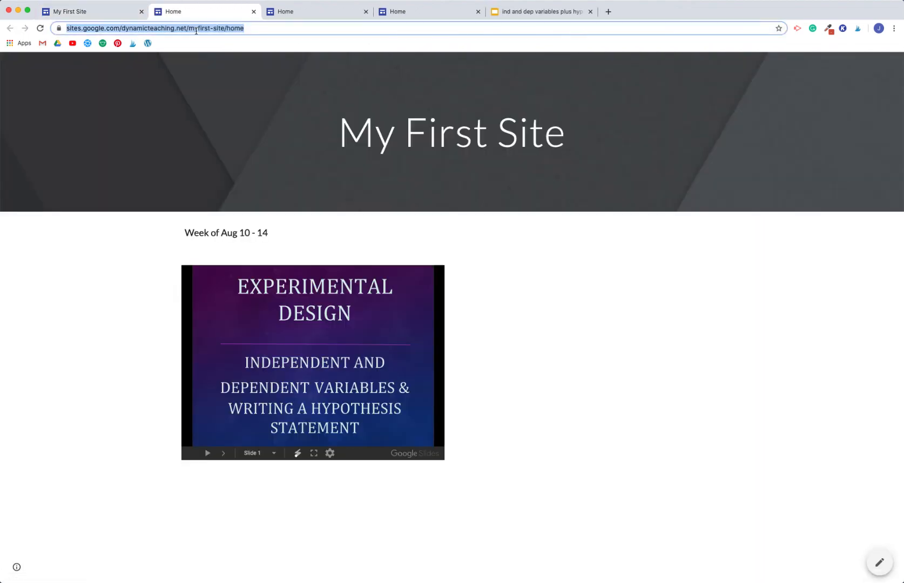
Go back to the site editor and review who has access in the site's sharing settings, leaving them as they are
{"action": "left_click", "coordinate": [129, 13]}
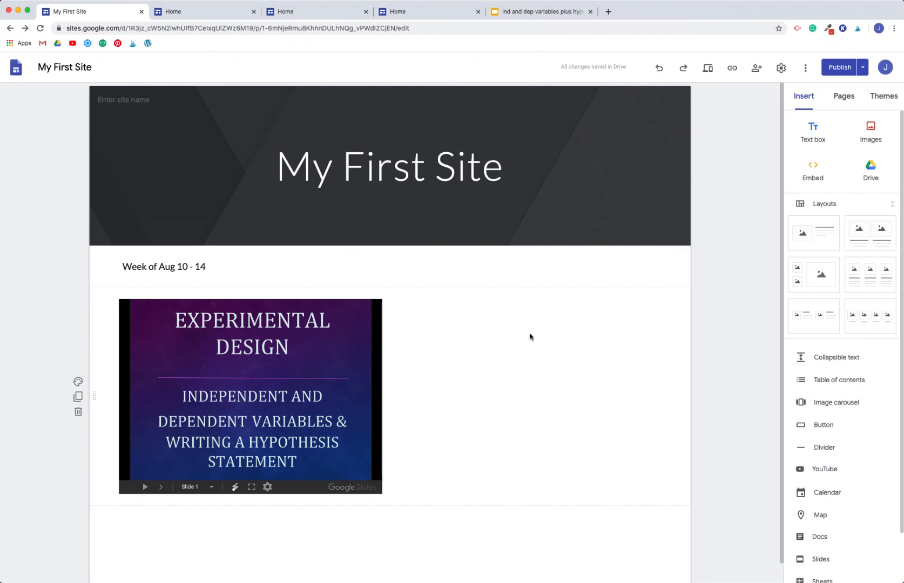
{"action": "left_click", "coordinate": [756, 69]}
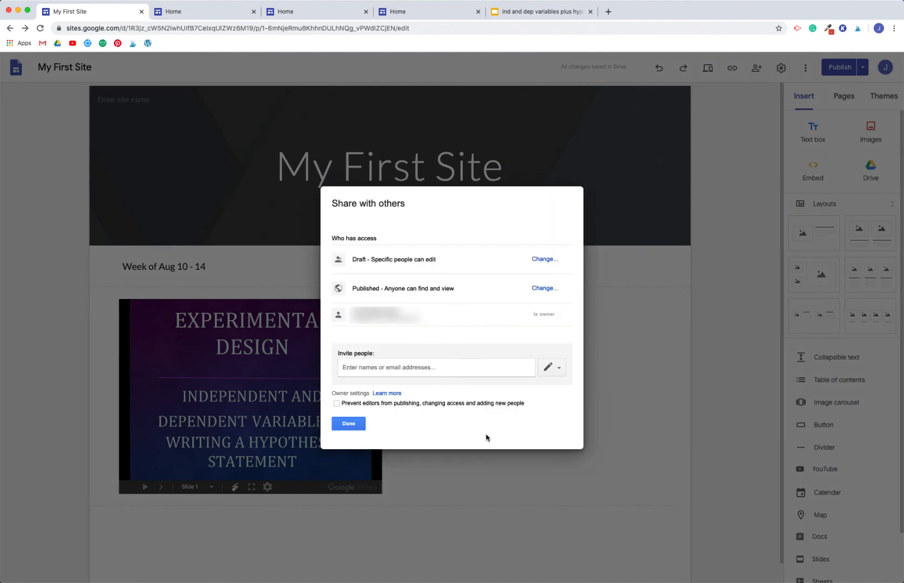
{"action": "left_click", "coordinate": [351, 424]}
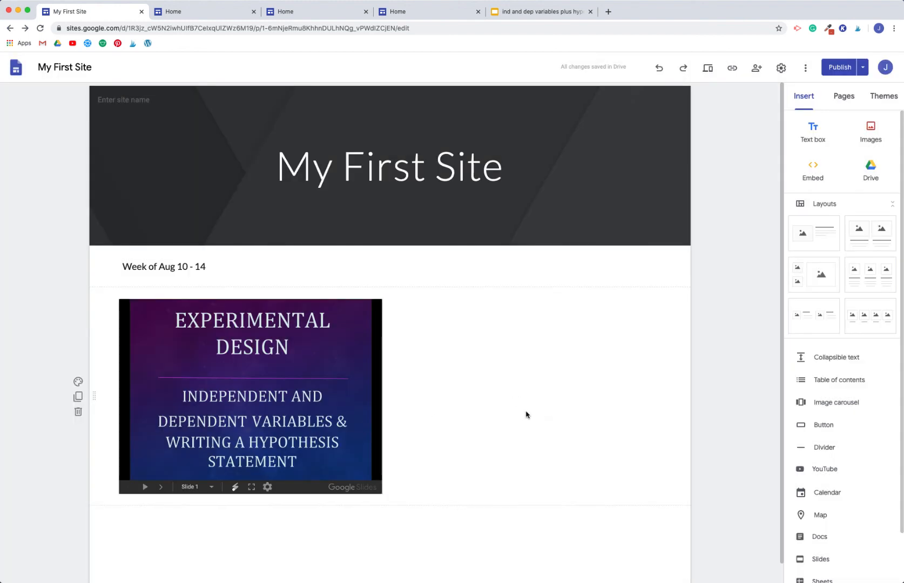